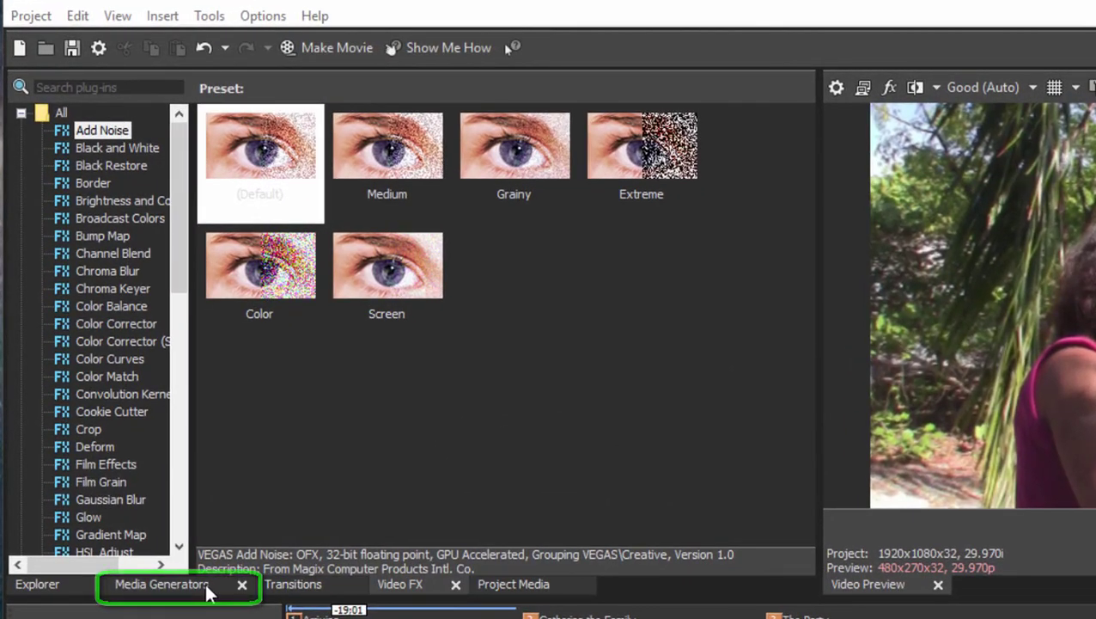
Browse the Credit Roll and (Legacy) Text generators, then list the Titles & Text presets
click(206, 589)
click(96, 165)
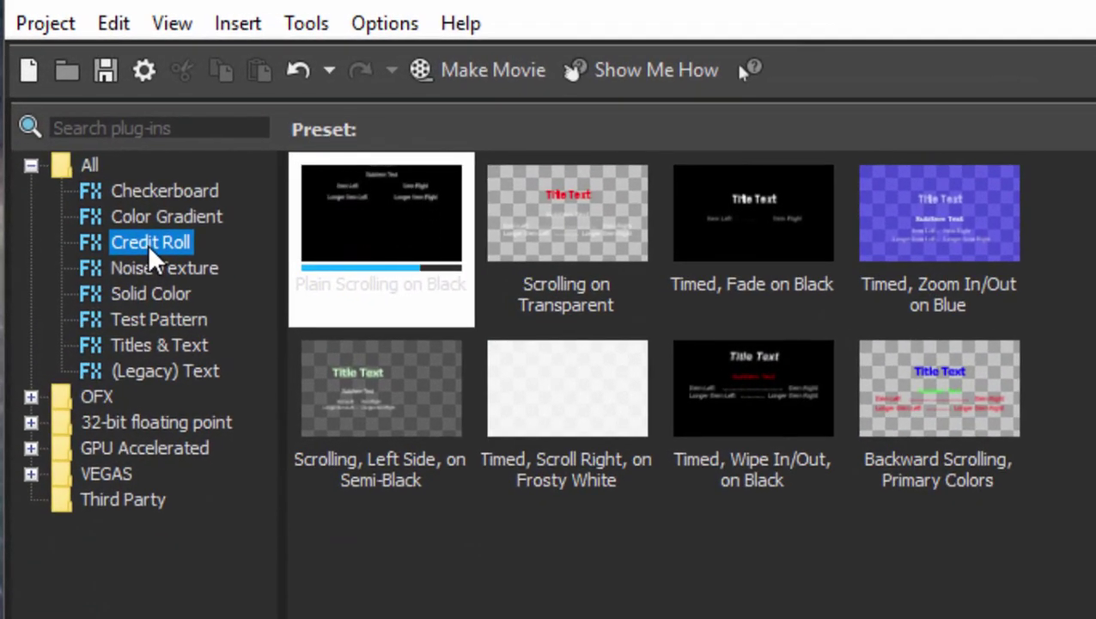
click(191, 370)
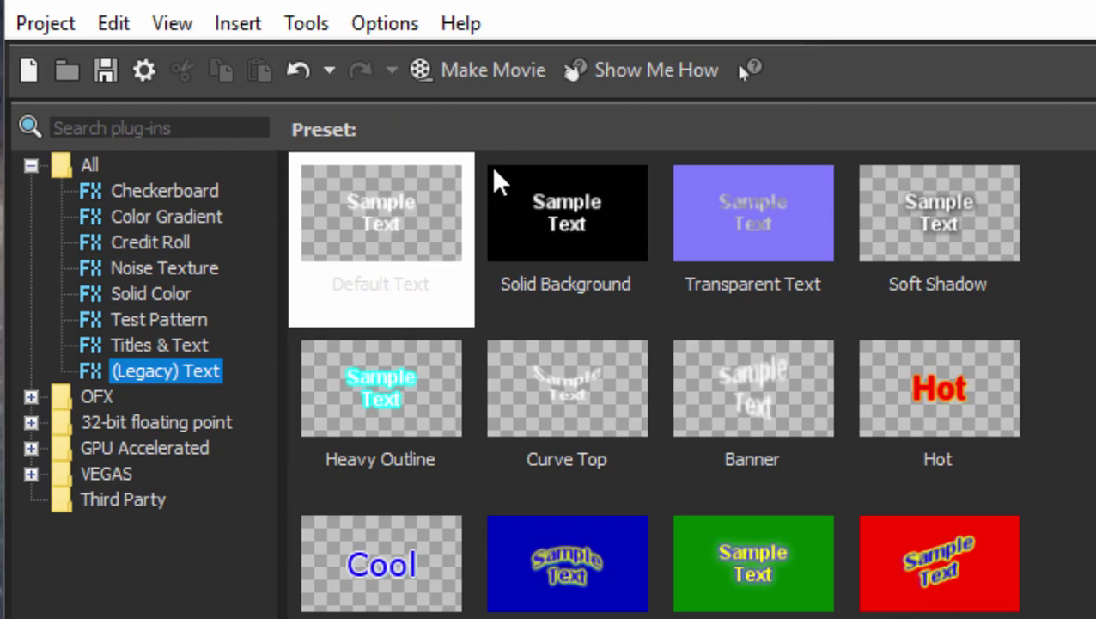
click(173, 344)
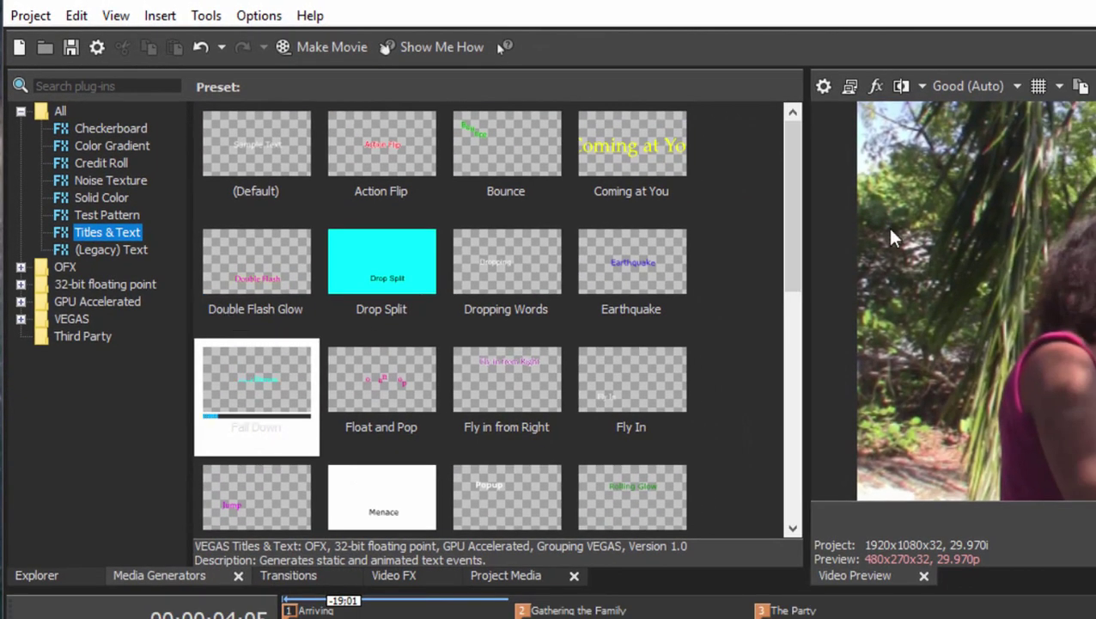
scroll(583, 258, down, 5)
scroll(591, 309, up, 5)
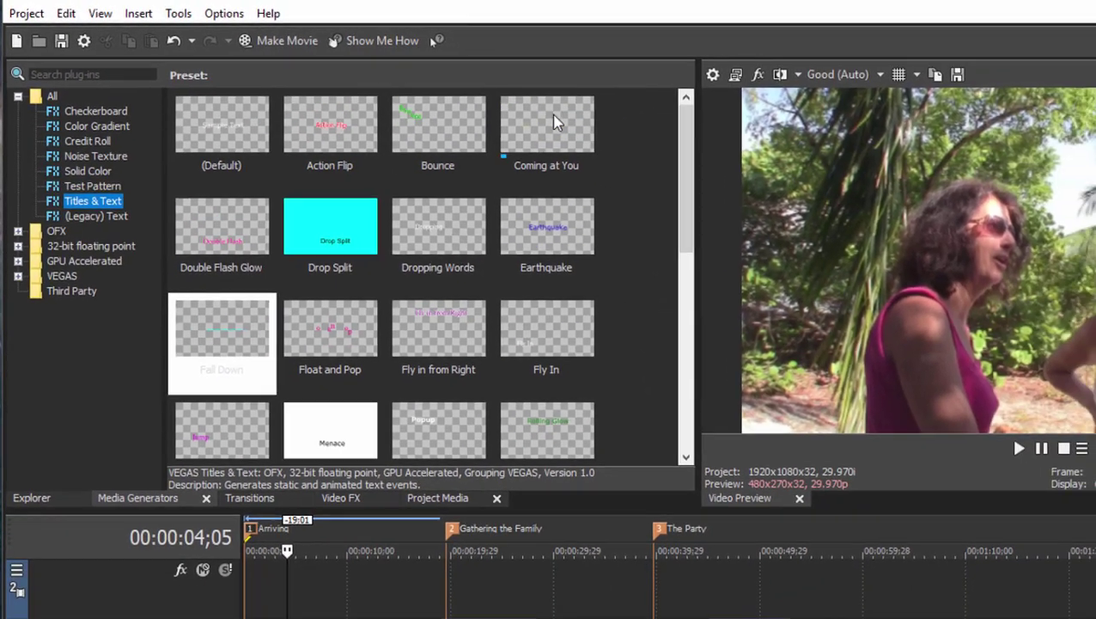
Drop the Coming at You title at the start of Video 1 and check its Preset and Animation lists
drag(554, 122, 444, 560)
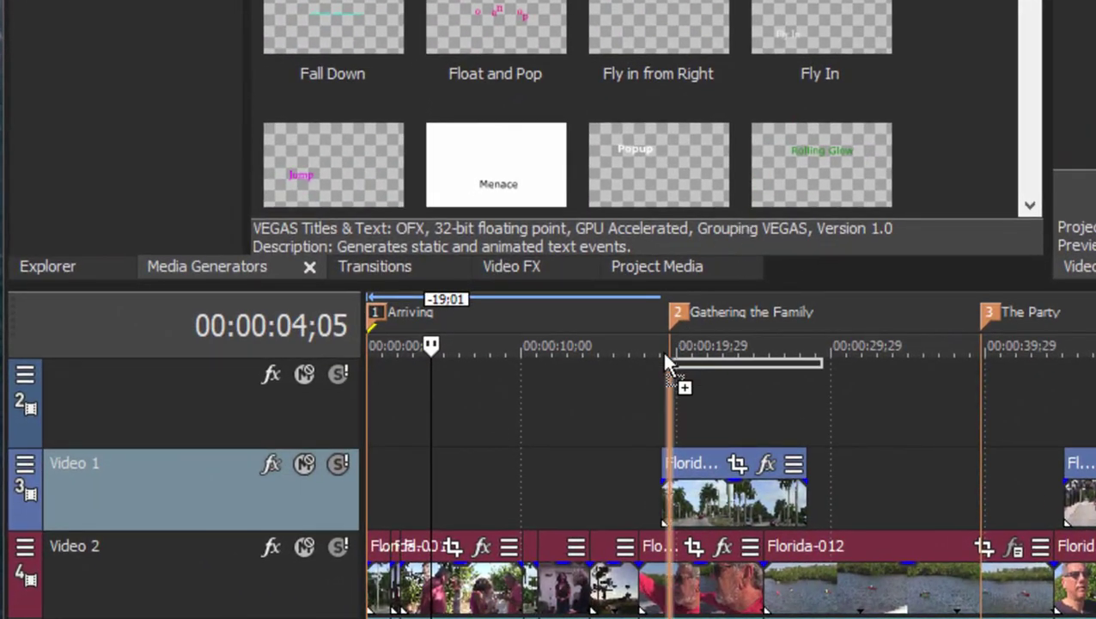
drag(664, 355, 382, 479)
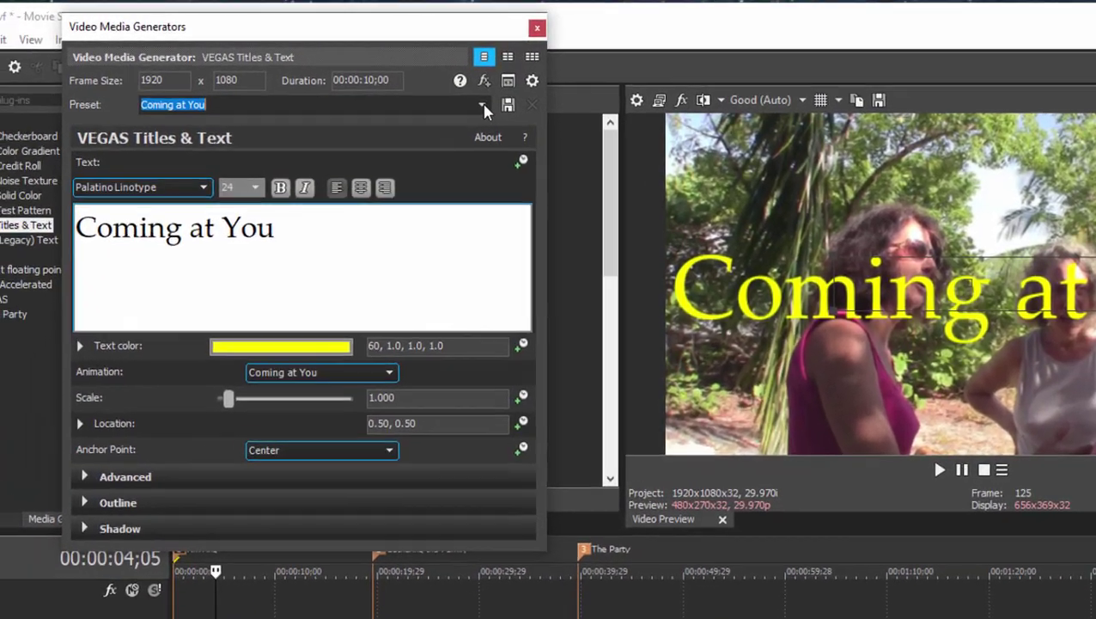
click(394, 92)
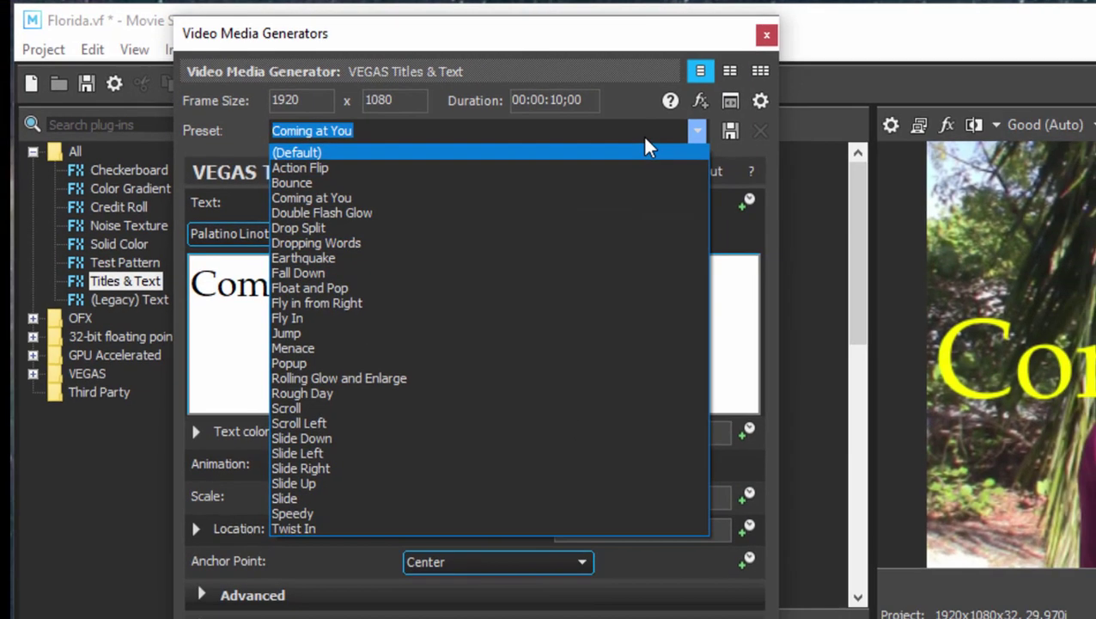
click(653, 137)
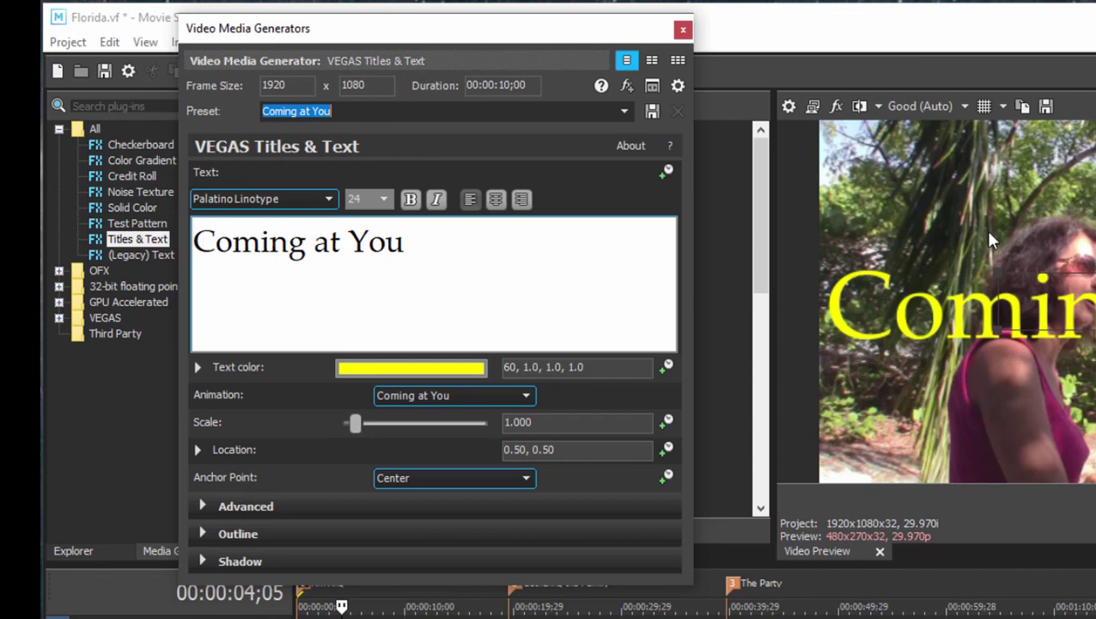
click(500, 395)
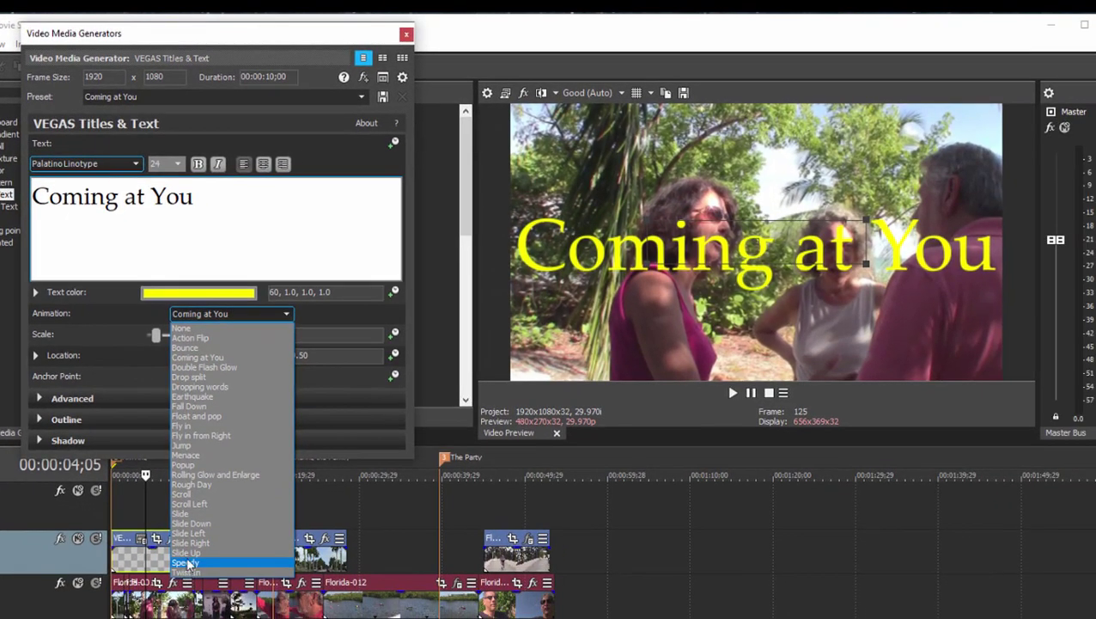
click(335, 320)
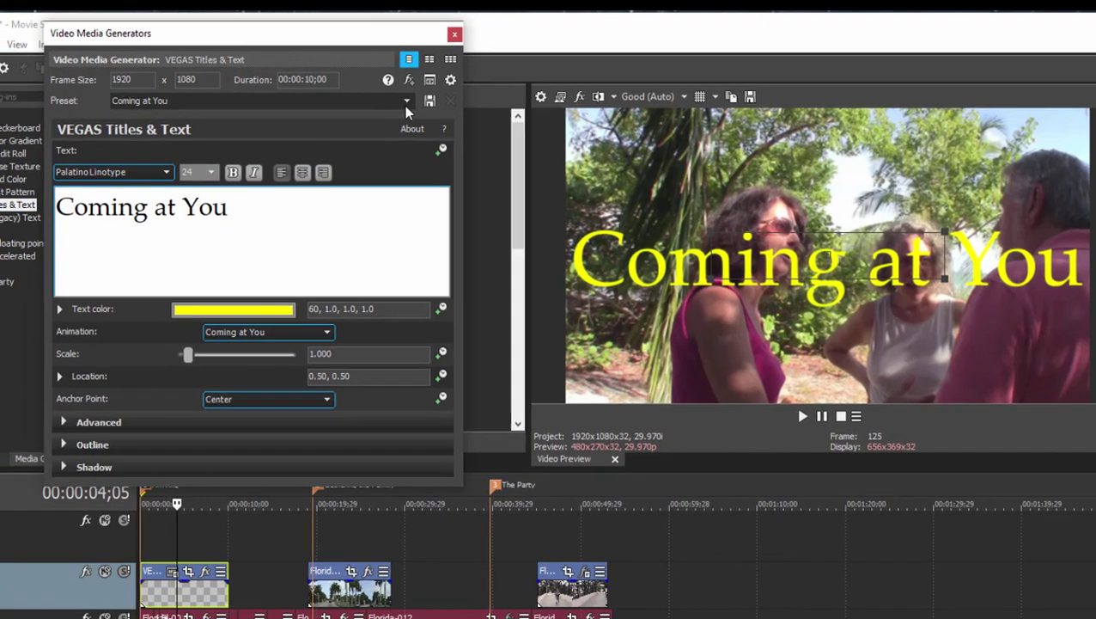
Reset the title to the (Default) preset and replace the sample text with 'Los Angeles'
click(362, 97)
click(174, 110)
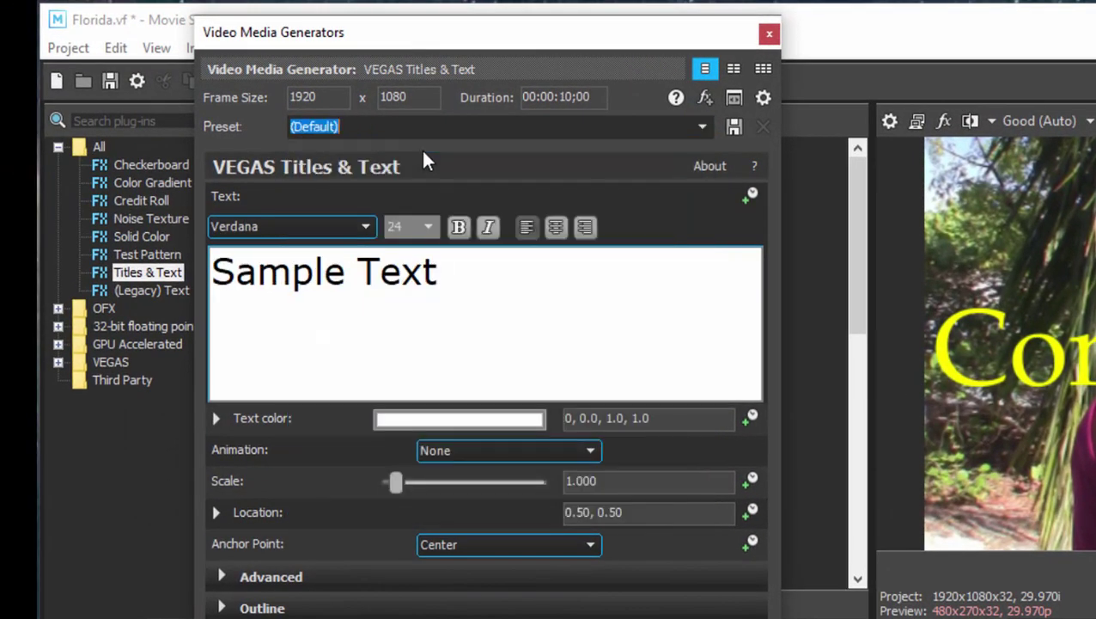
click(472, 274)
key(ctrl+a)
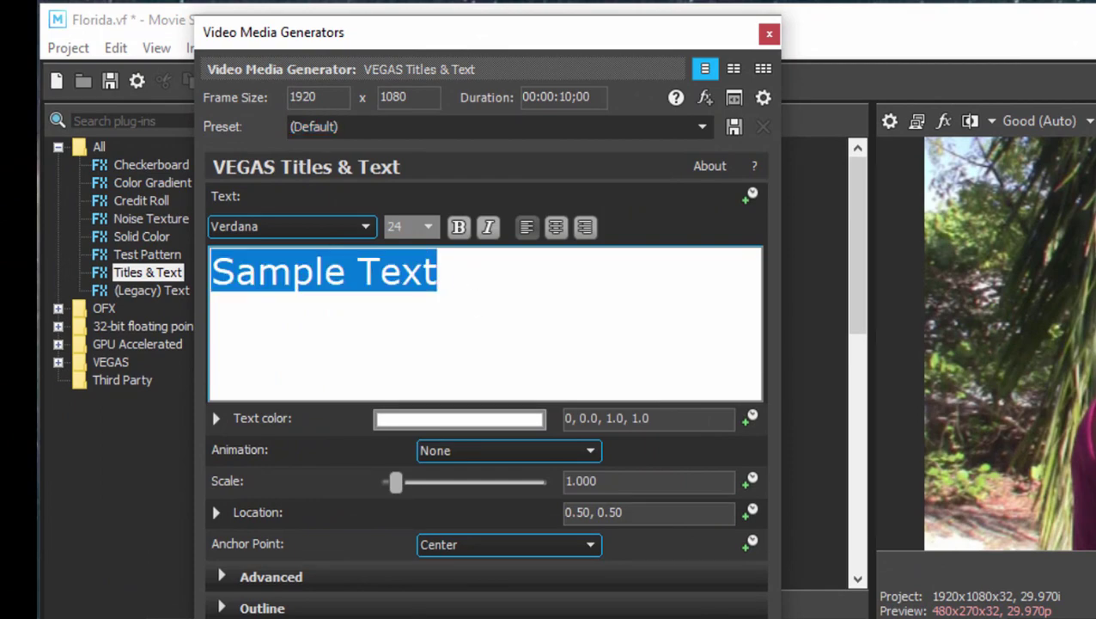
text(Los Angeles)
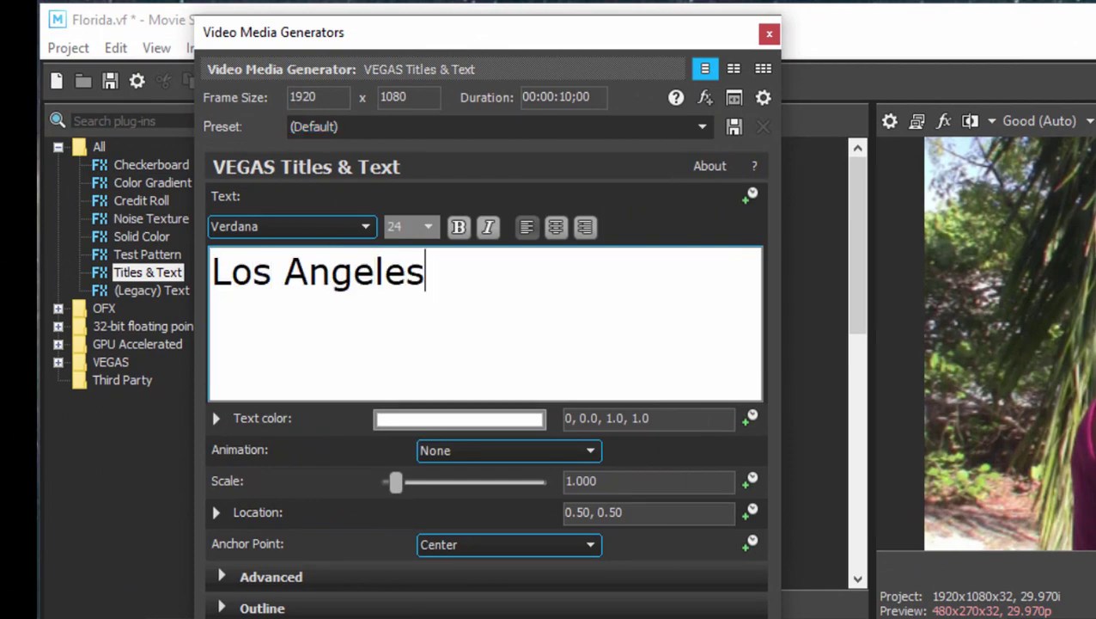
Make the Los Angeles text bold and yellow-green at scale 1.380
key(ctrl+a)
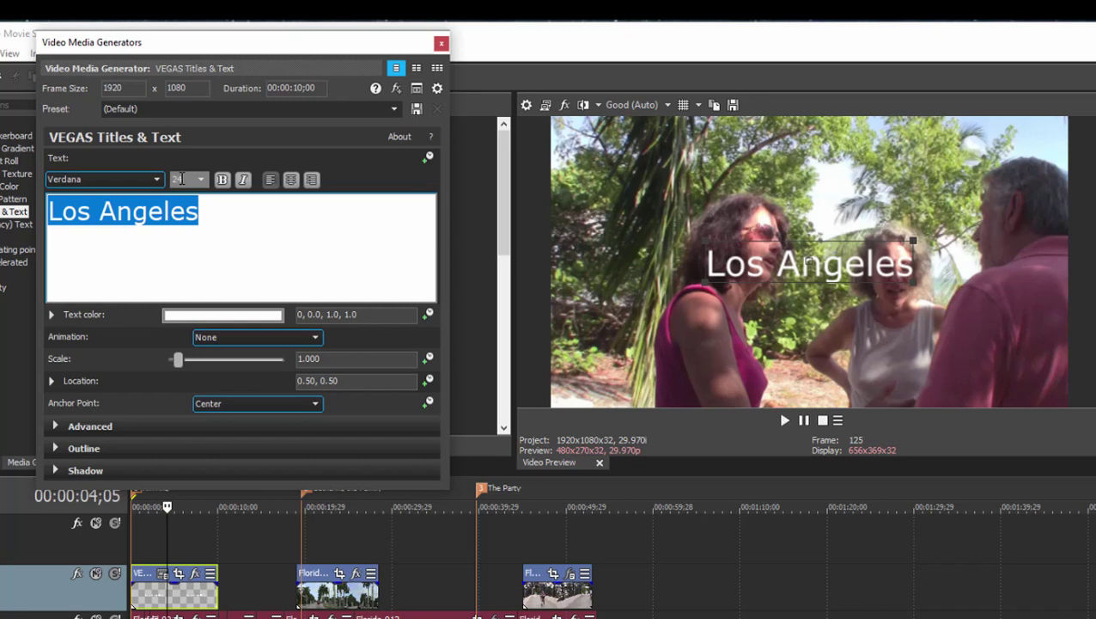
click(221, 178)
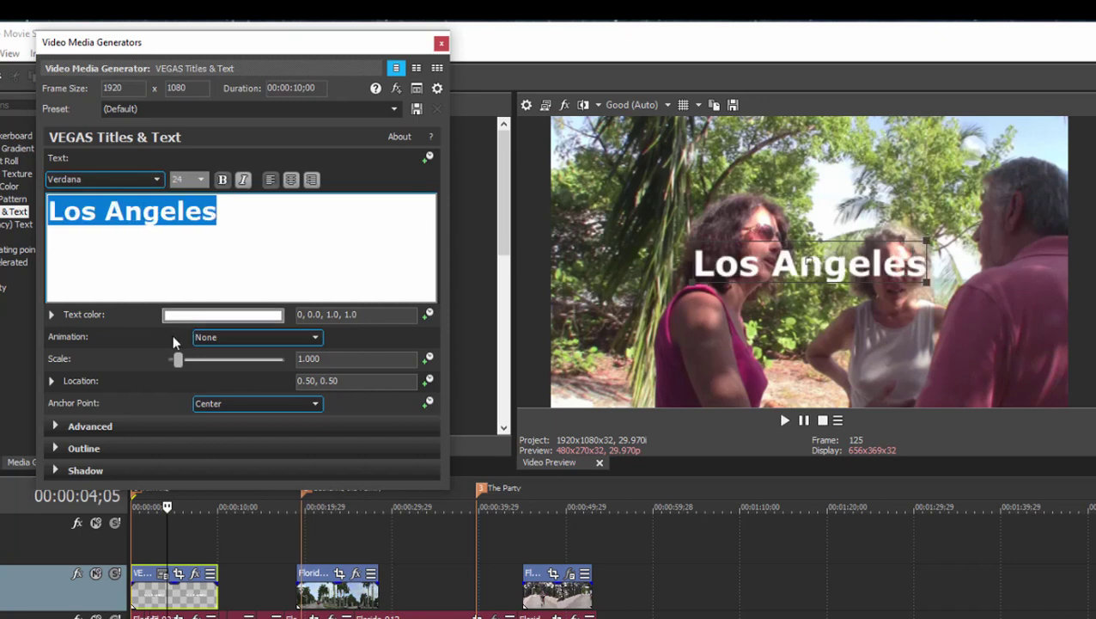
mouse_move(178, 359)
mouse_down()
mouse_move(190, 364)
mouse_move(179, 359)
mouse_up()
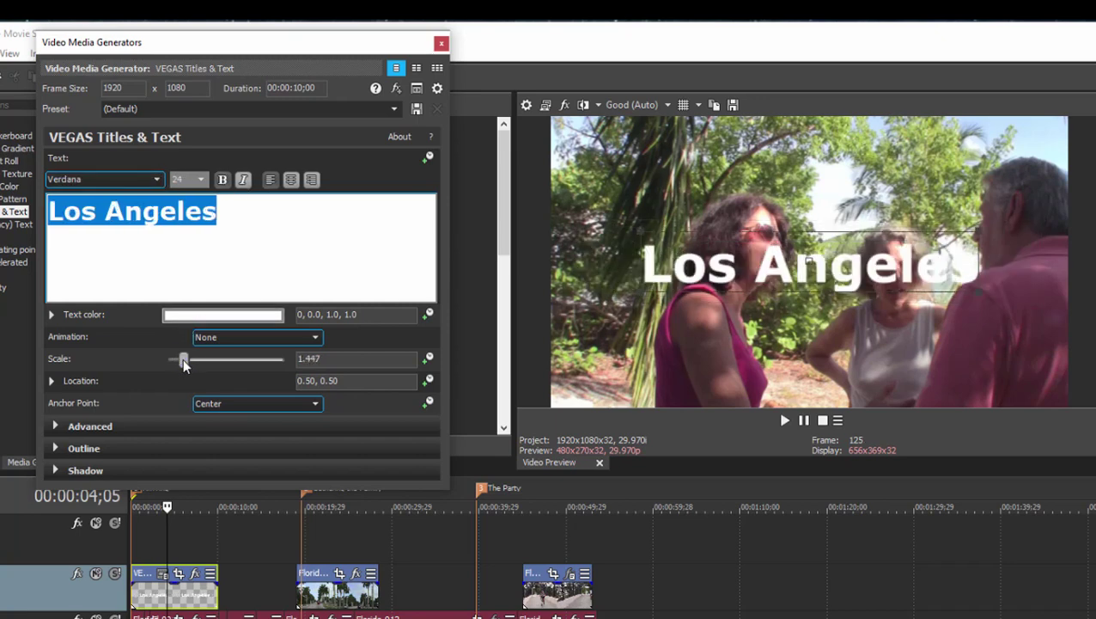
click(227, 317)
click(123, 389)
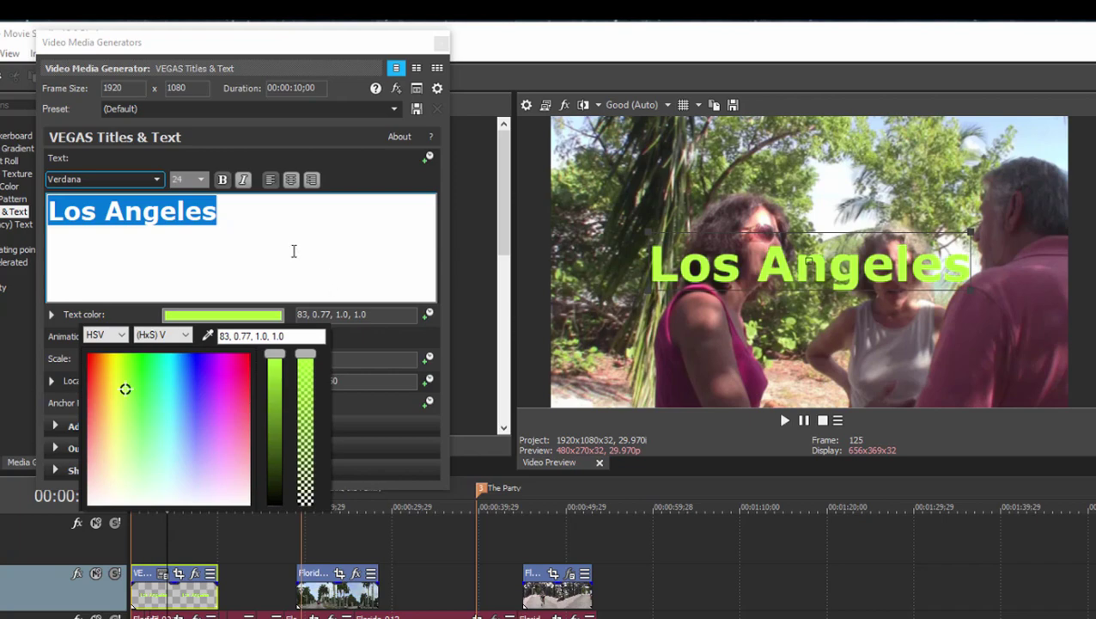
click(293, 250)
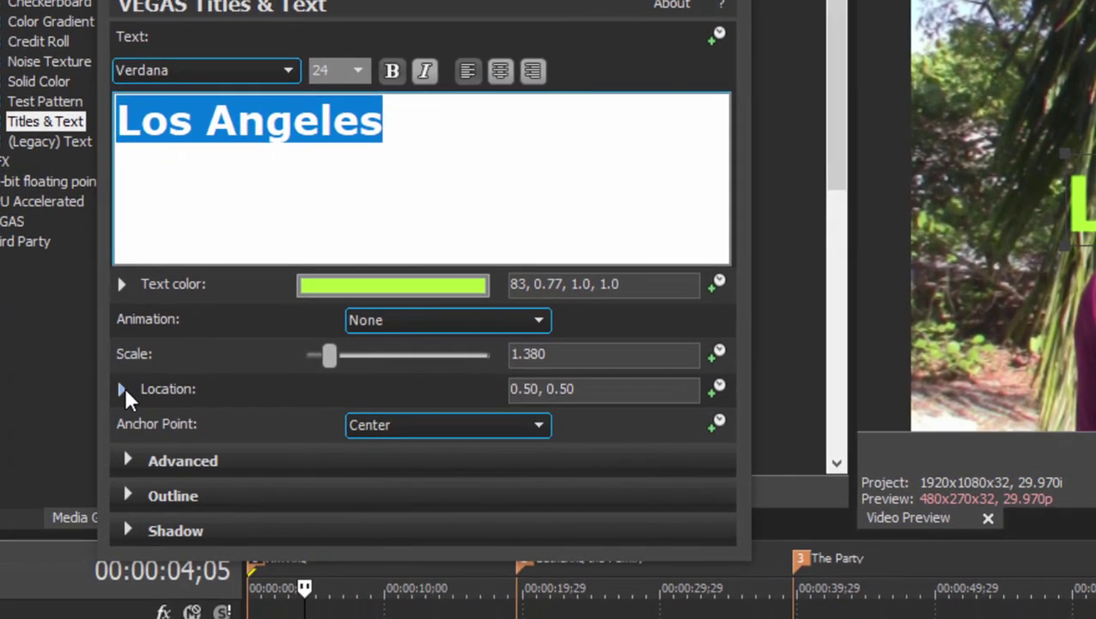
Set the title's Location to 2.00, 0.50, off the right edge of the frame
click(147, 449)
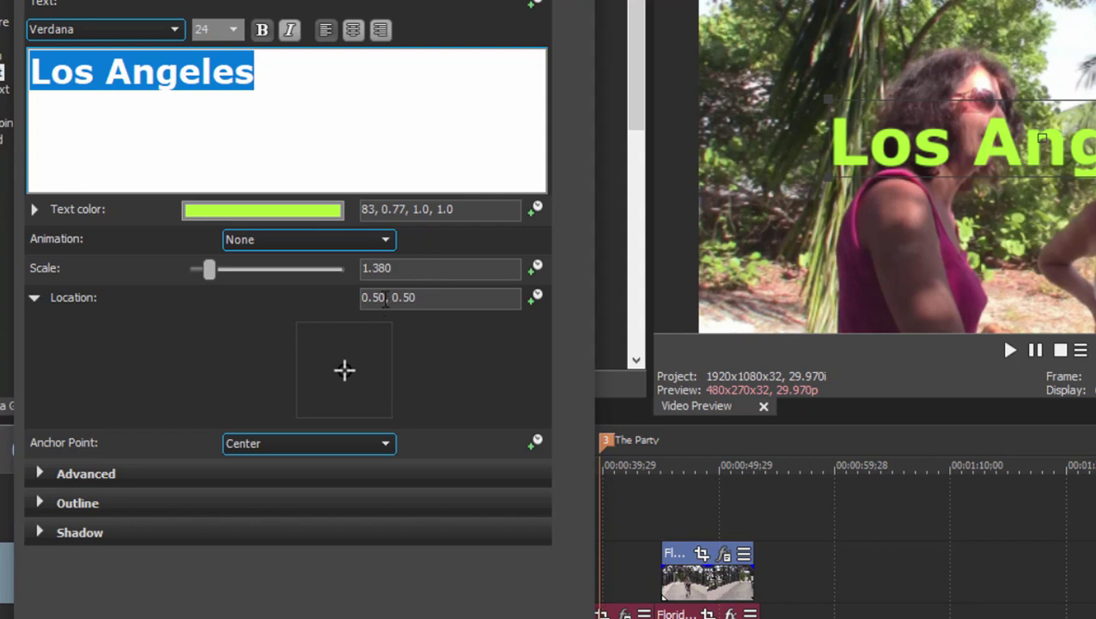
double_click(384, 301)
text(2)
key(Return)
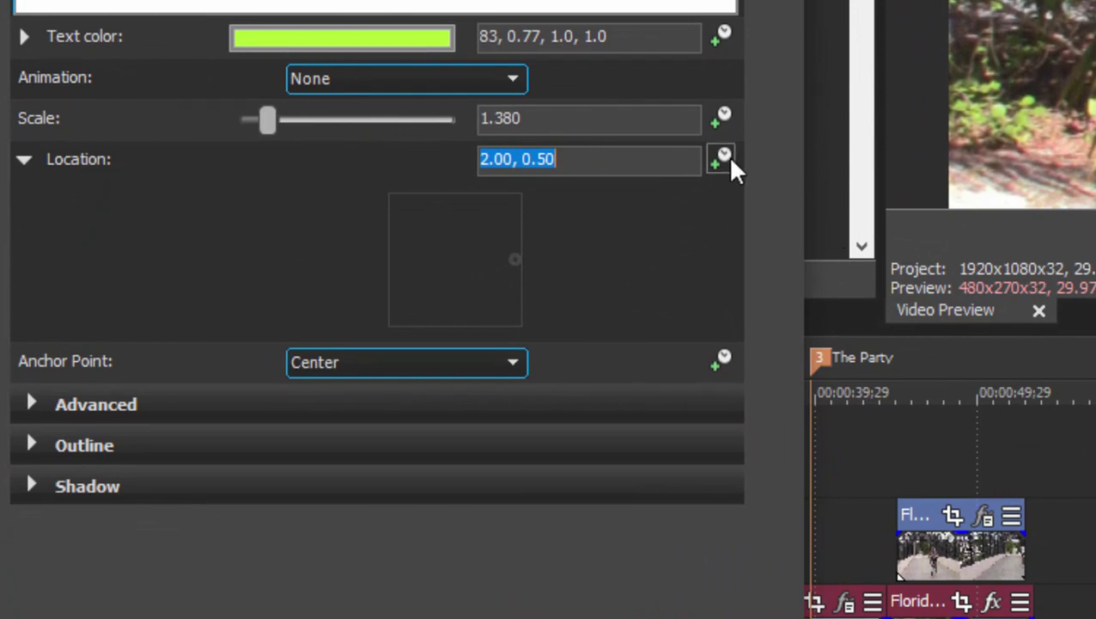
Keyframe the off-right start position, then centre the title at 0.50, 0.50 about one second in
click(724, 155)
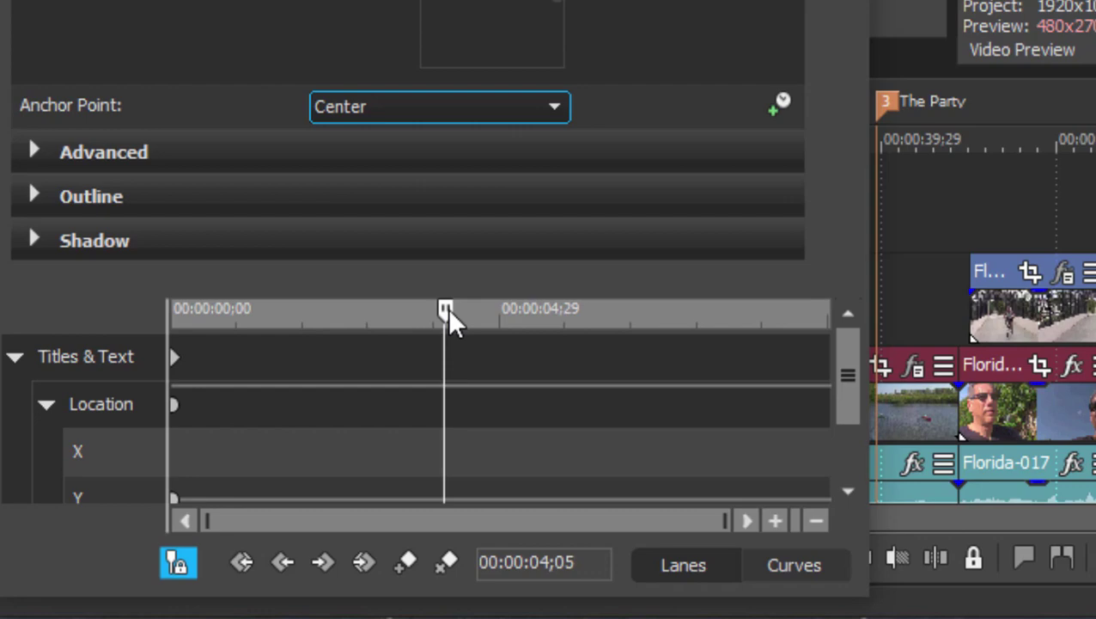
drag(445, 309, 110, 336)
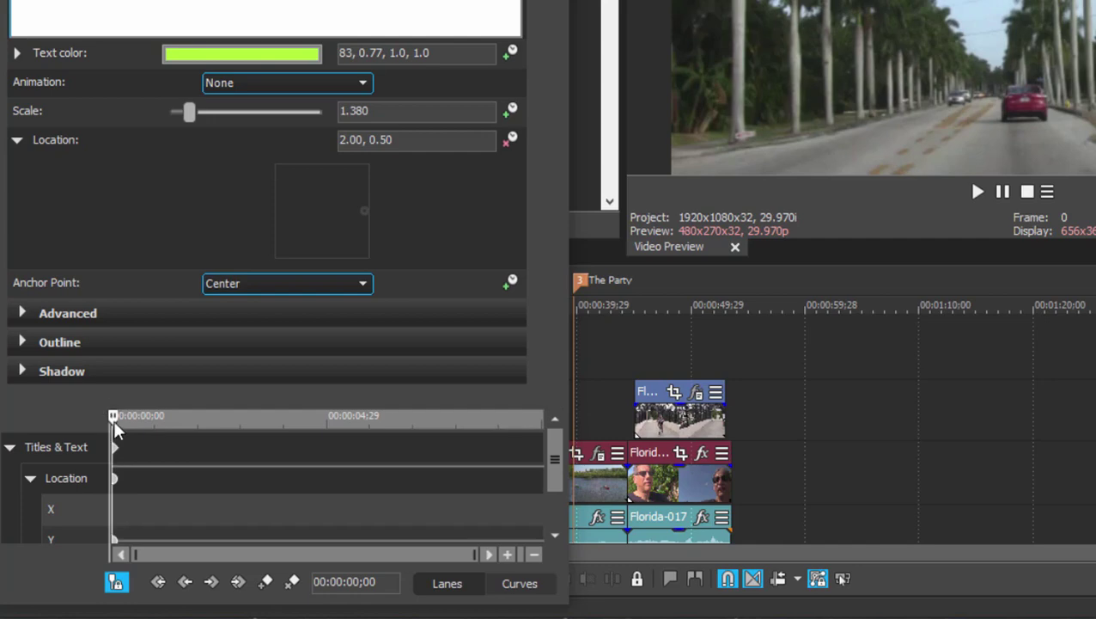
drag(113, 419, 151, 437)
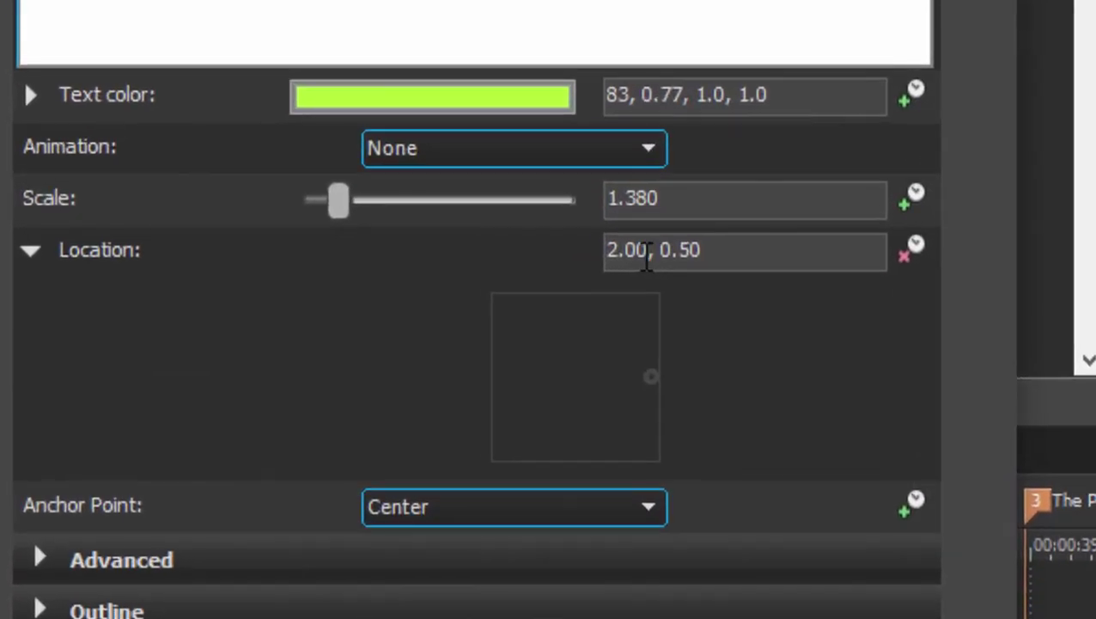
double_click(647, 256)
text(.5)
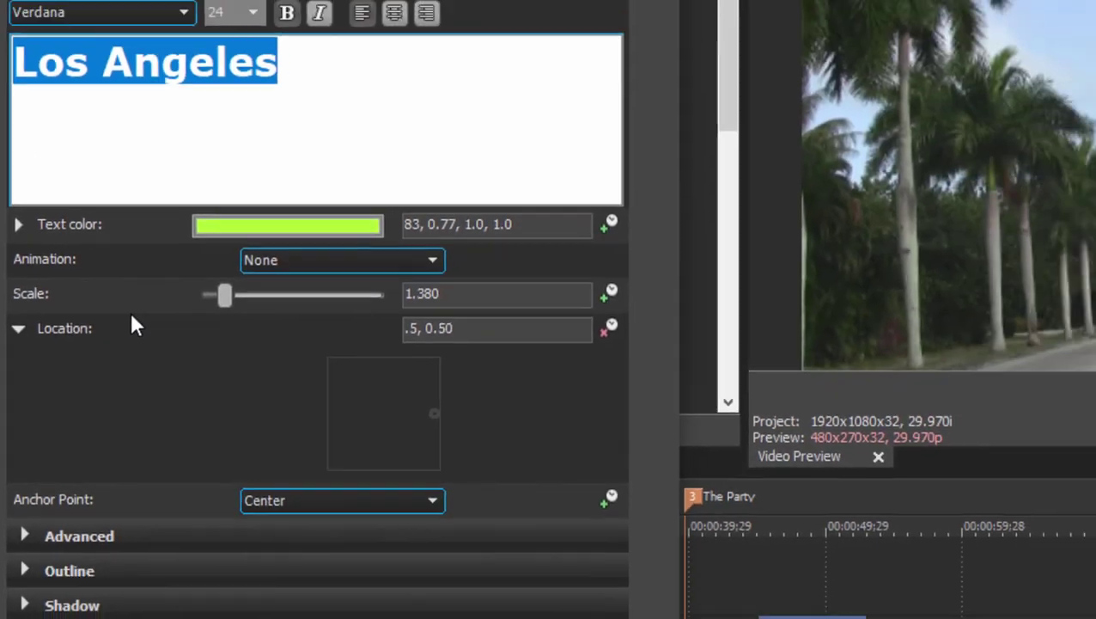
key(Return)
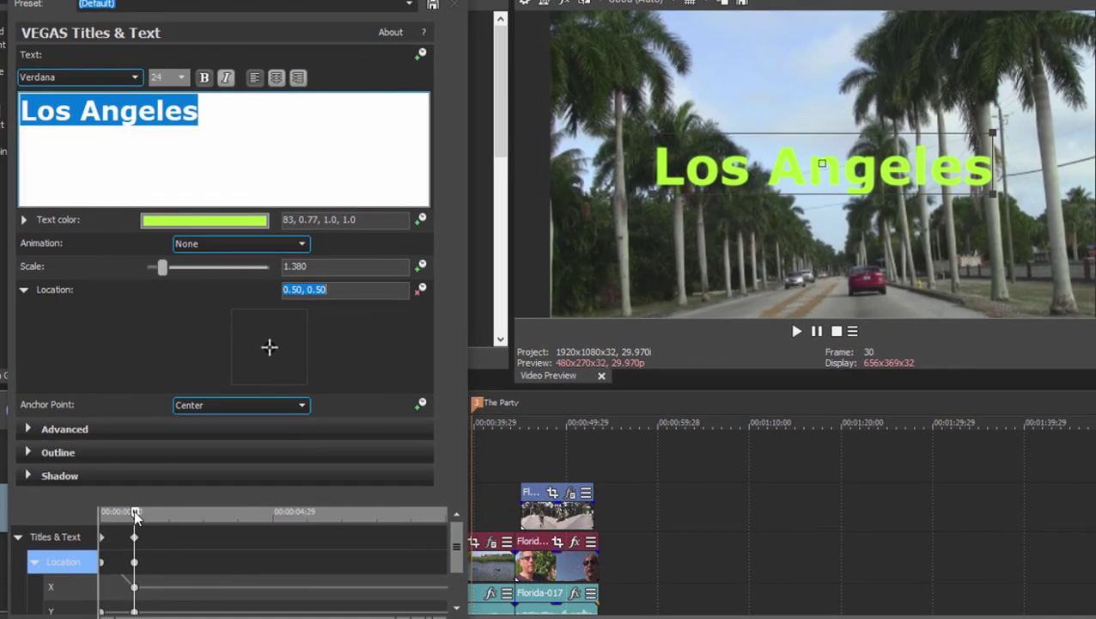
Add a keyframe at 00:00:02;25 holding the title centred, then move to 00:00:03;29
drag(134, 509, 166, 516)
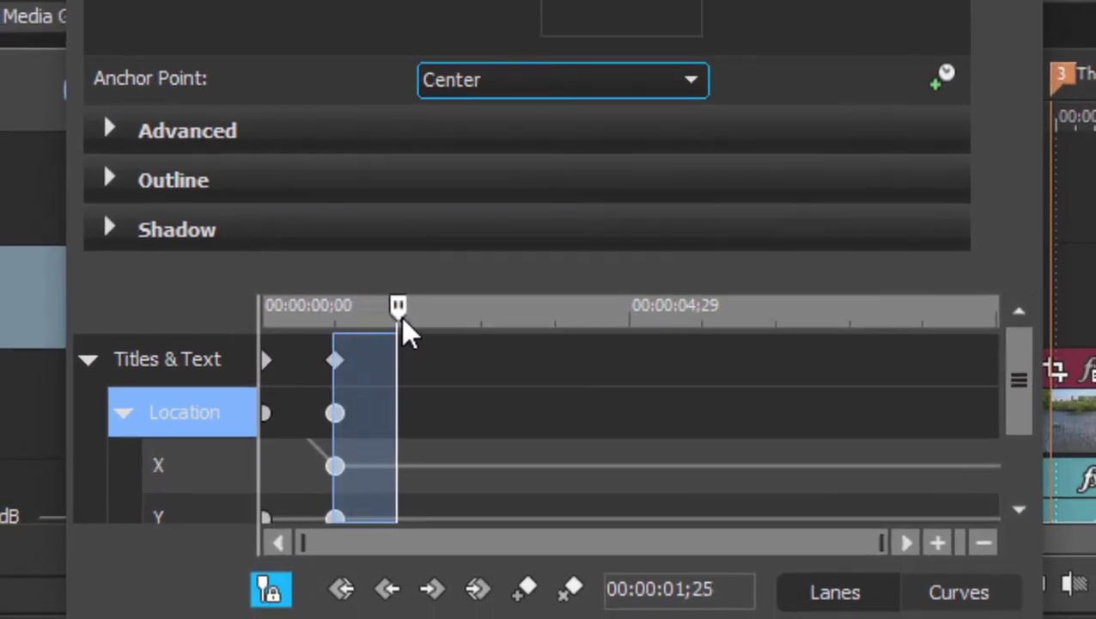
drag(402, 318, 471, 313)
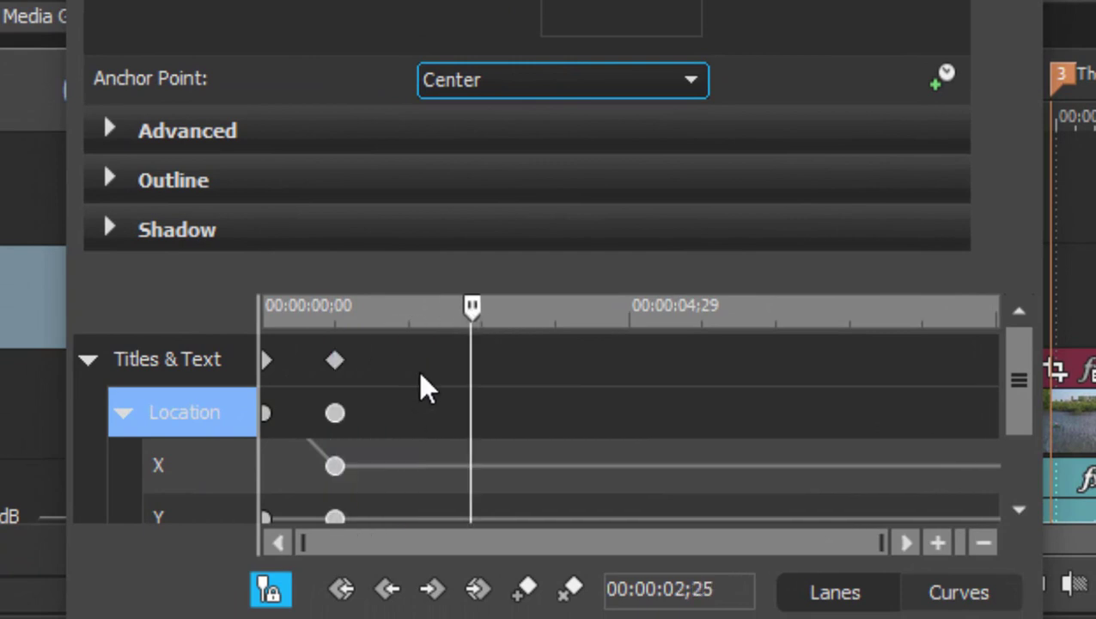
click(528, 590)
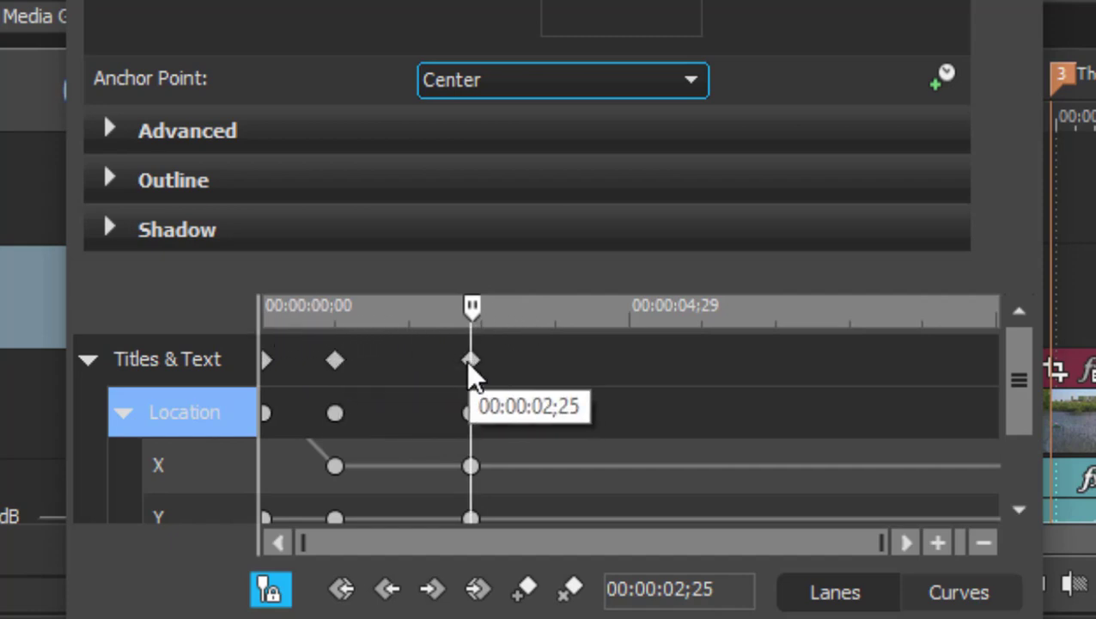
click(476, 322)
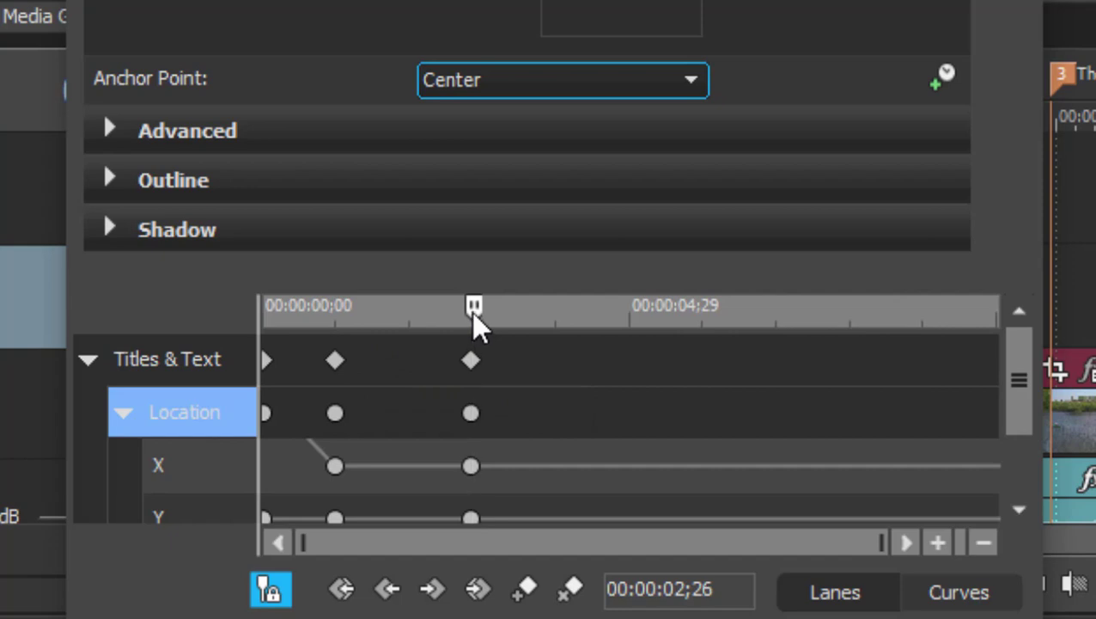
mouse_move(471, 311)
mouse_down()
mouse_move(521, 391)
mouse_move(490, 436)
mouse_up()
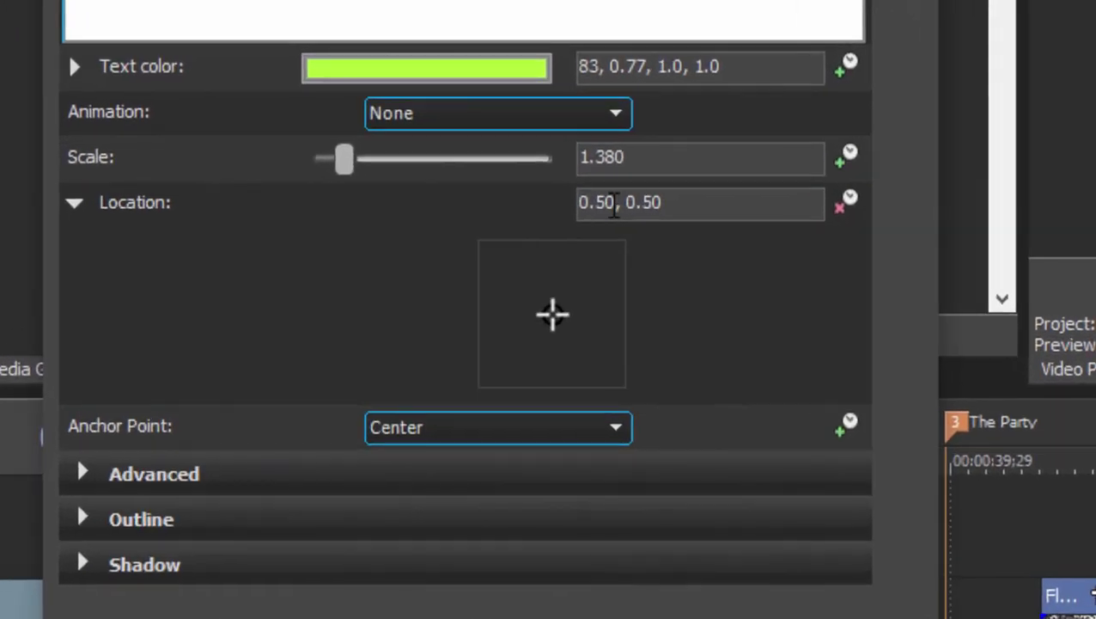
Set the Location to -2.00, 0.50 at 00:00:03;29, then play the animation from the start
drag(576, 145, 495, 135)
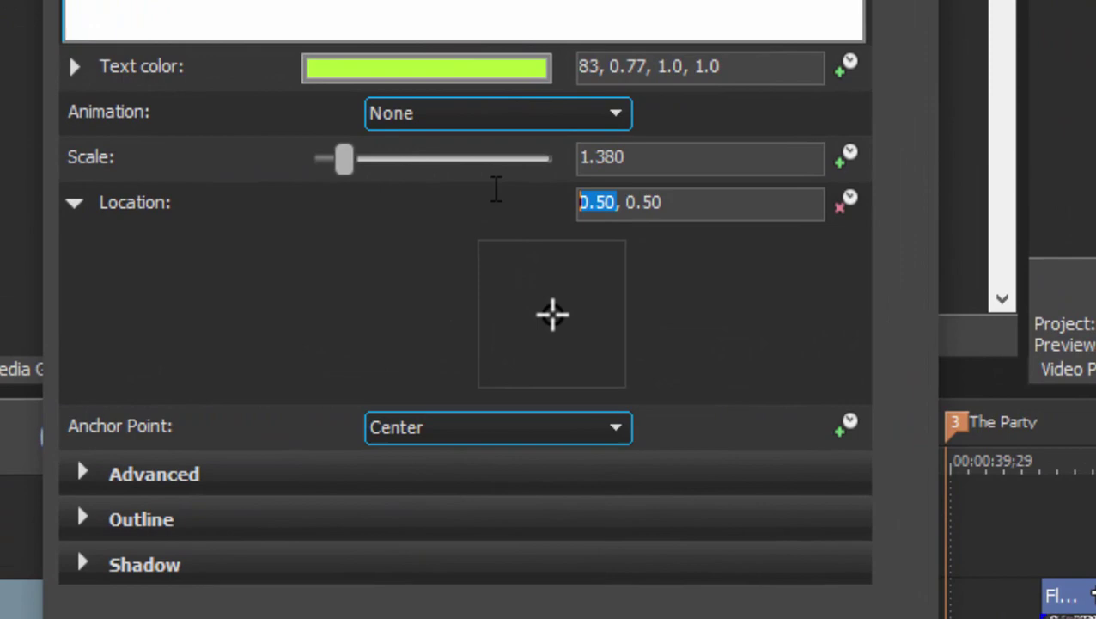
text(-)
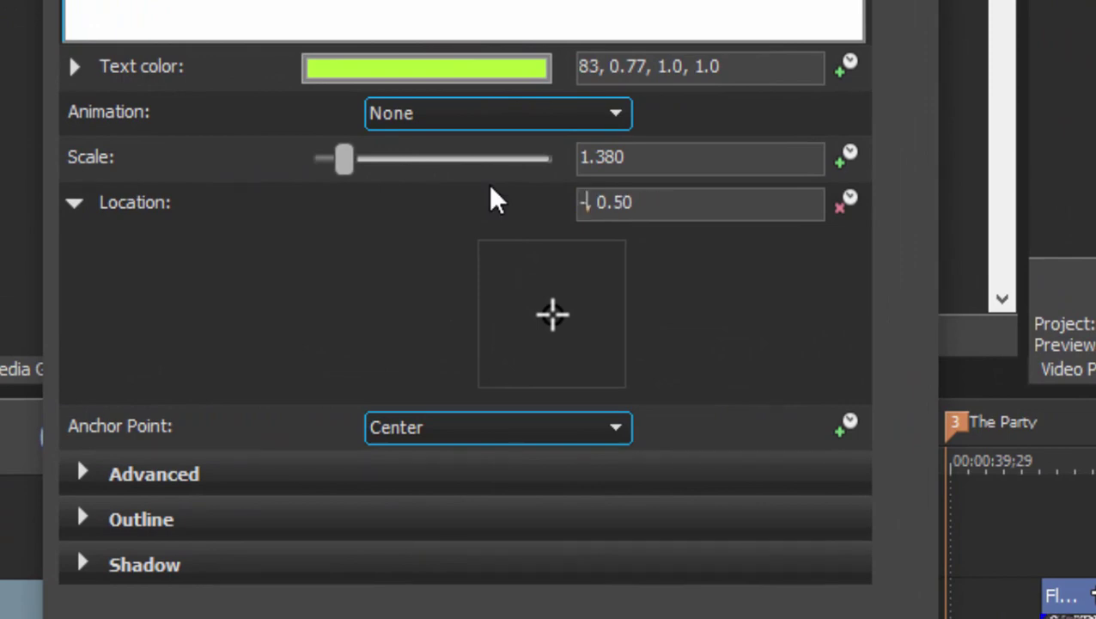
text(2)
key(Return)
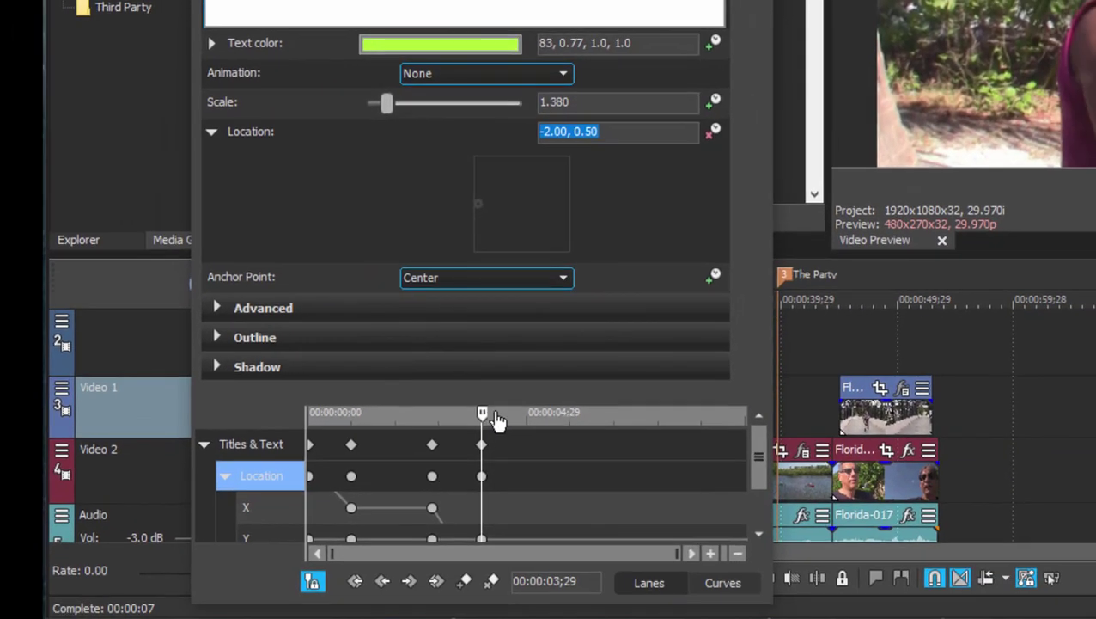
key(Home)
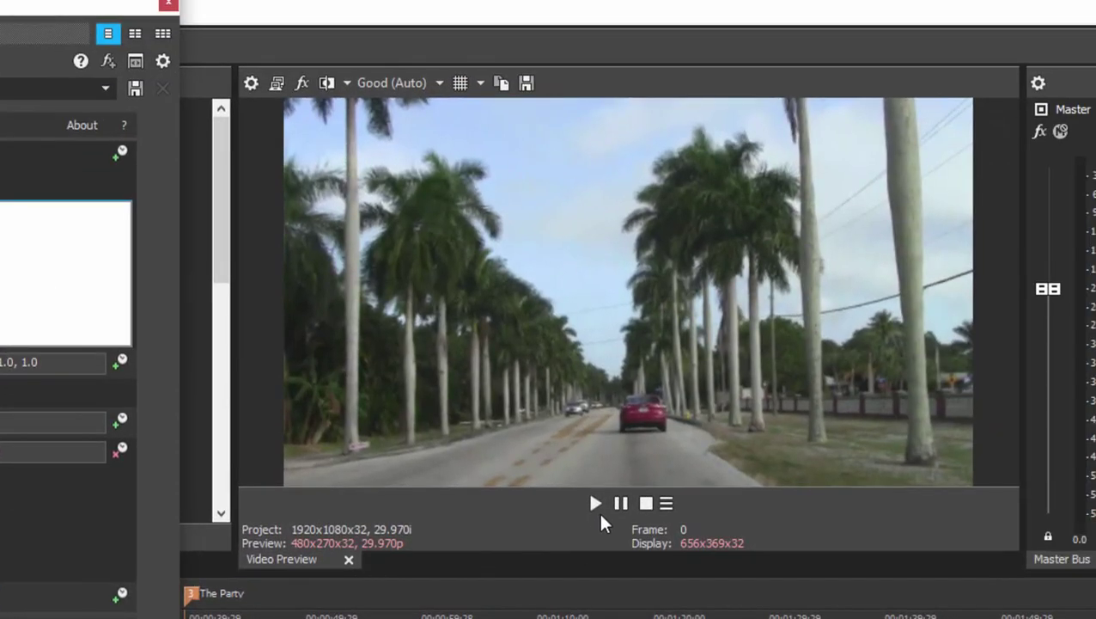
click(595, 504)
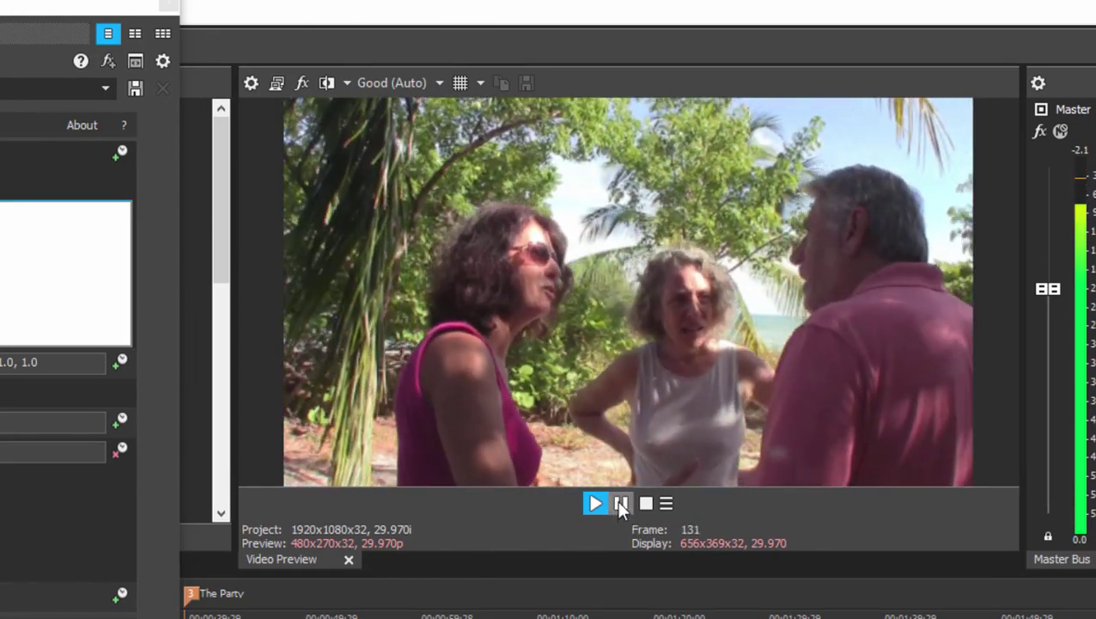
click(621, 502)
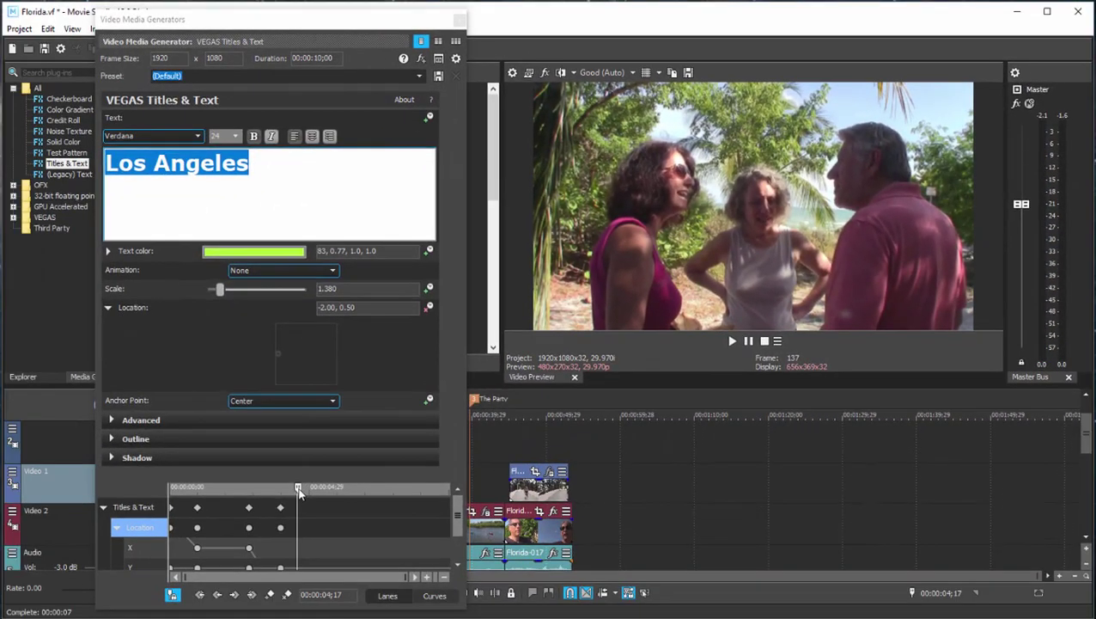
drag(298, 512, 208, 510)
click(208, 511)
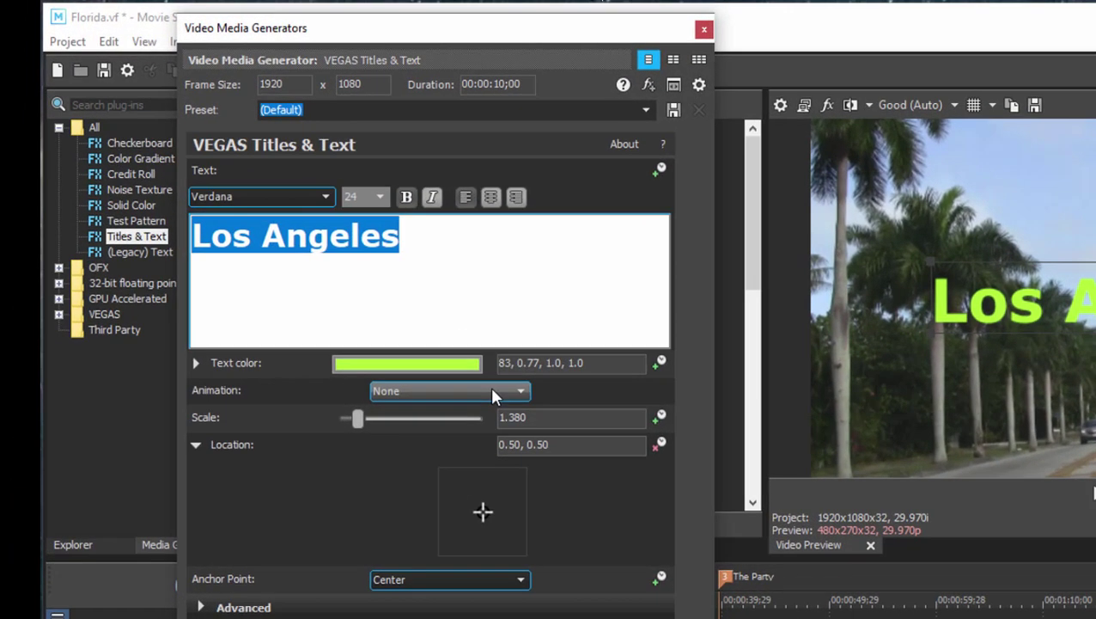
click(492, 388)
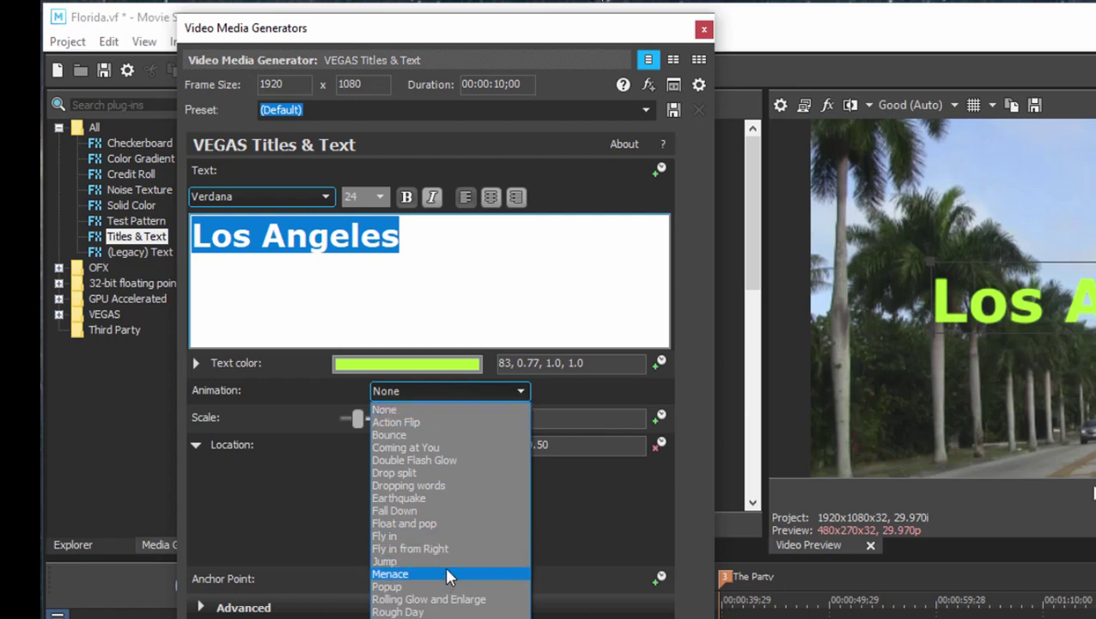
click(267, 496)
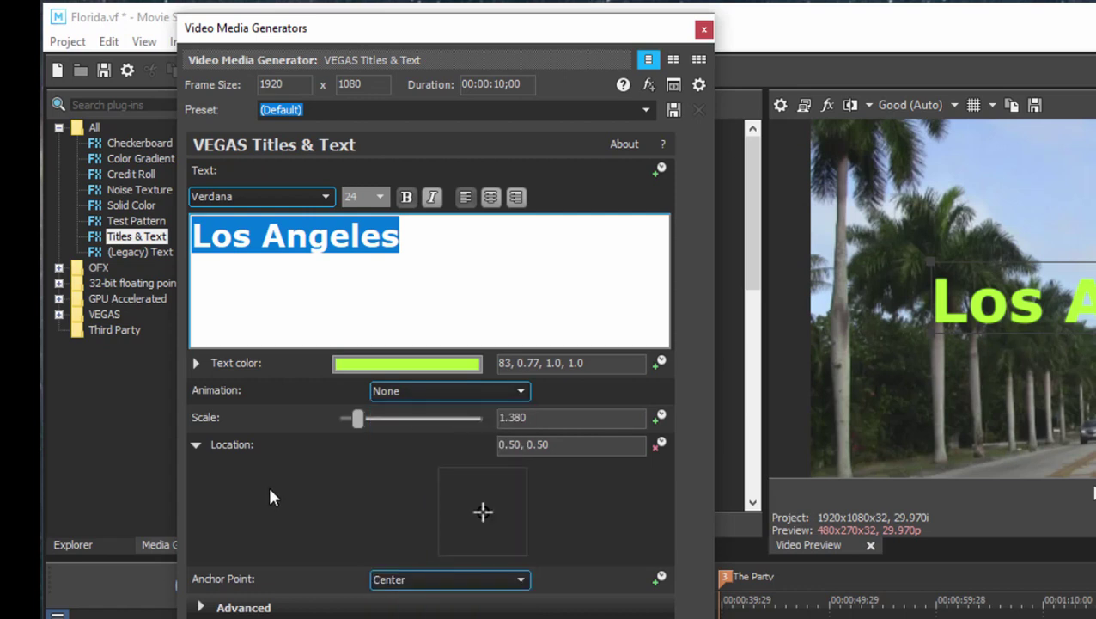